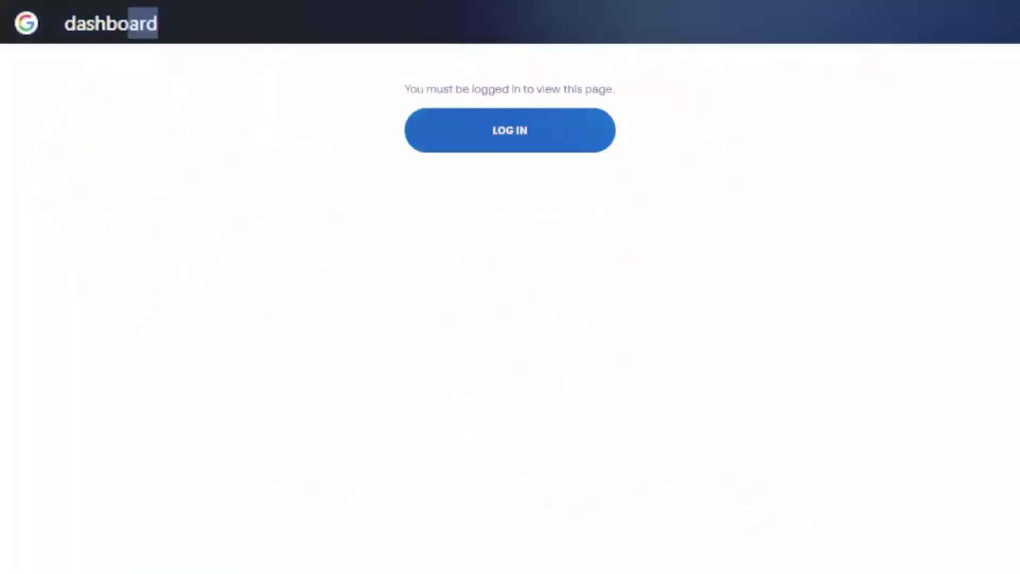
pyautogui.write('ard.oculus.com')
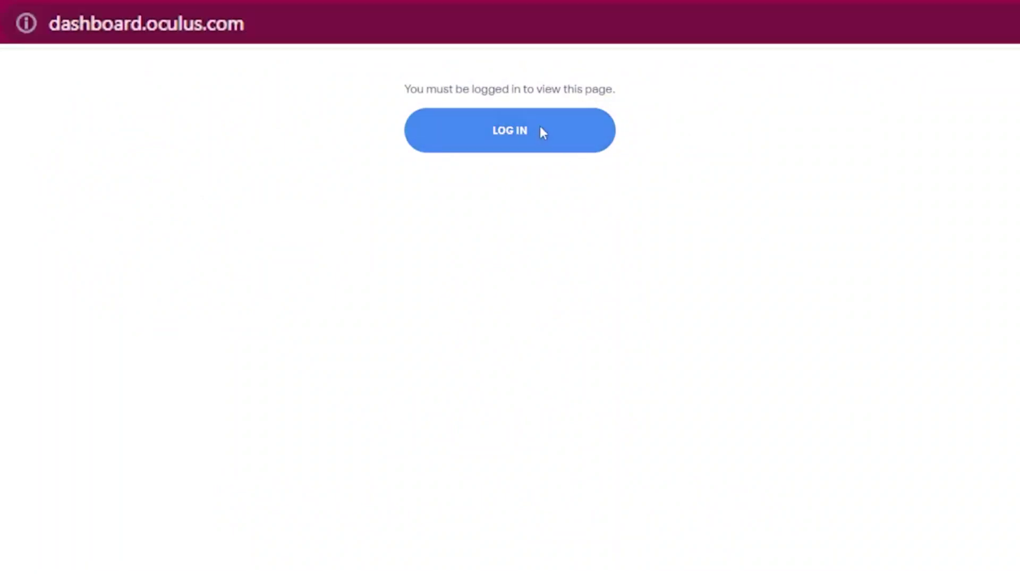
# Log in and submit the new SideQuestForever developer organization, acknowledging the terms.
pyautogui.click(539, 128)
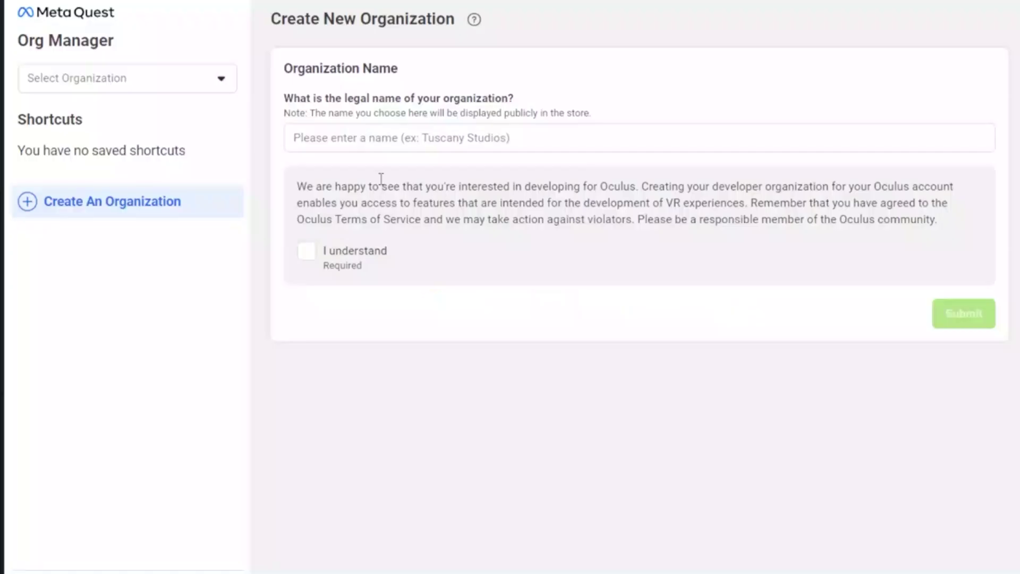
pyautogui.click(381, 136)
pyautogui.write('SideQ')
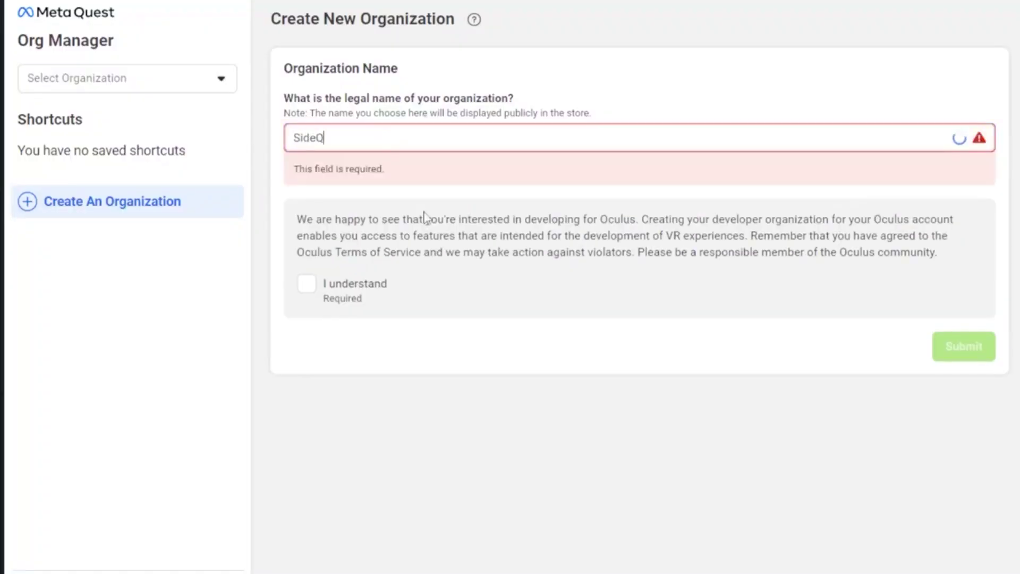
pyautogui.write('uestForeve')
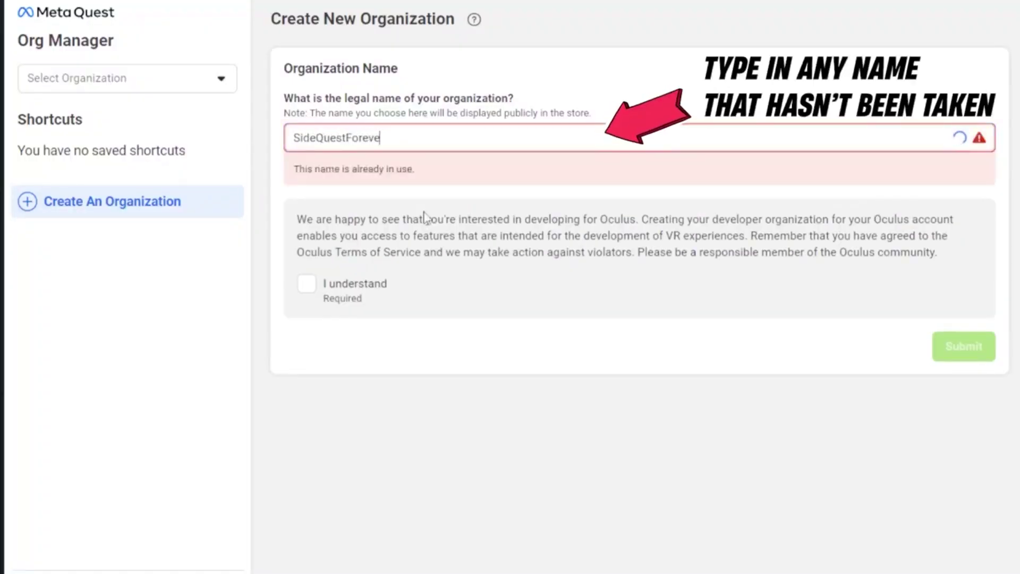
pyautogui.write('r')
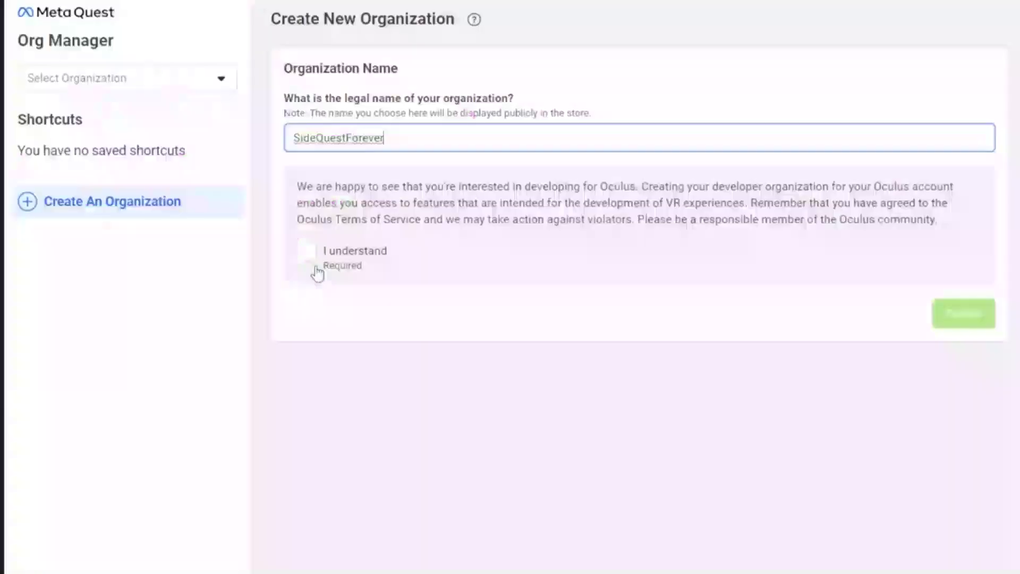
pyautogui.click(307, 255)
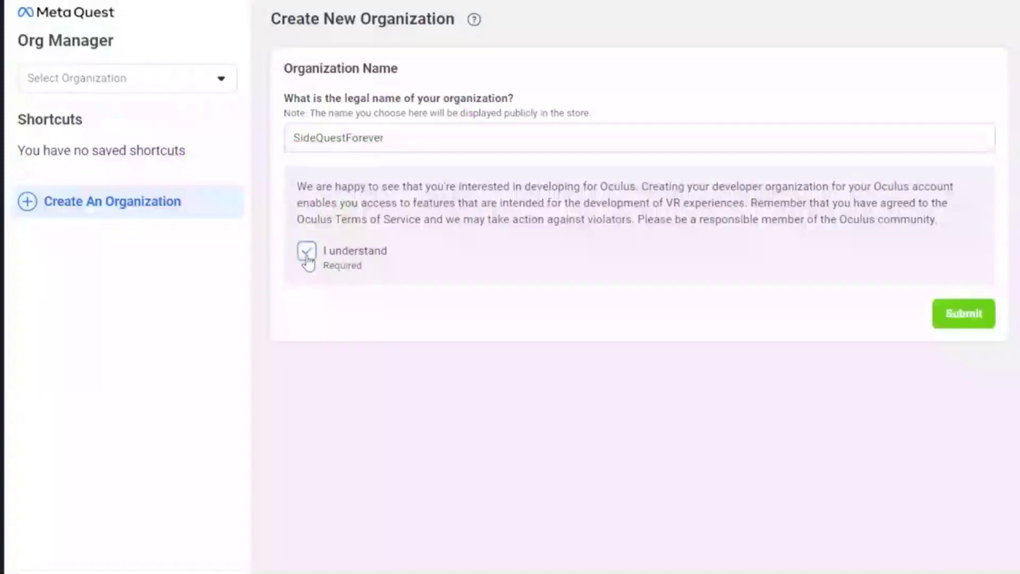
pyautogui.click(962, 317)
# Read through and accept the non-disclosure agreement, then submit it.
pyautogui.moveTo(762, 171); pyautogui.dragTo(765, 383)
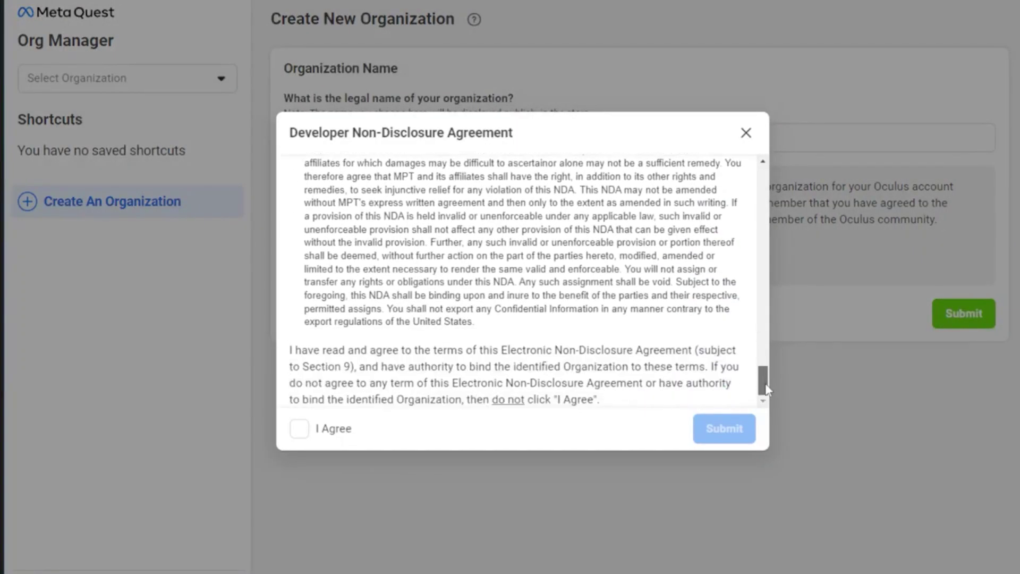
pyautogui.click(299, 430)
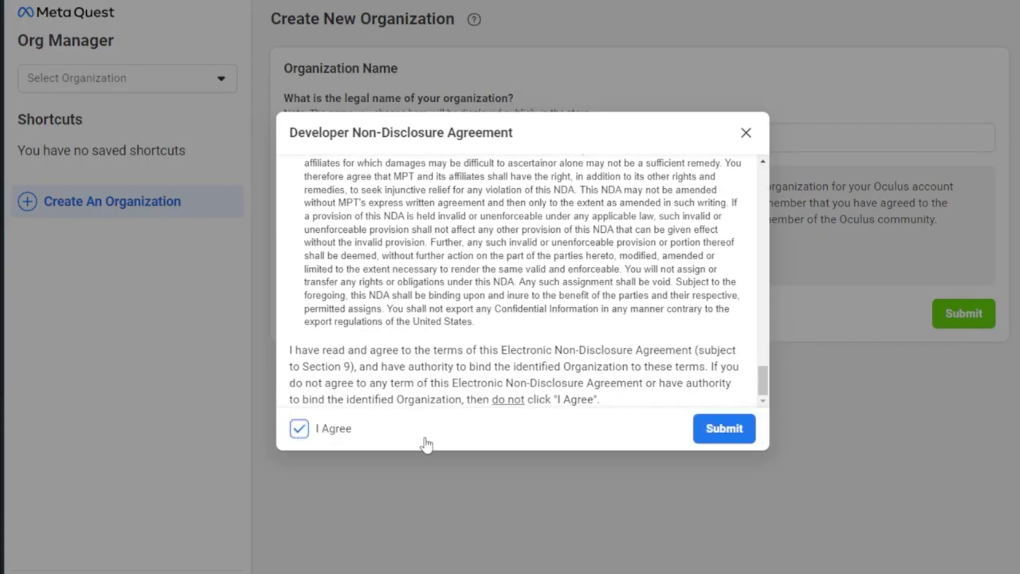
pyautogui.click(724, 430)
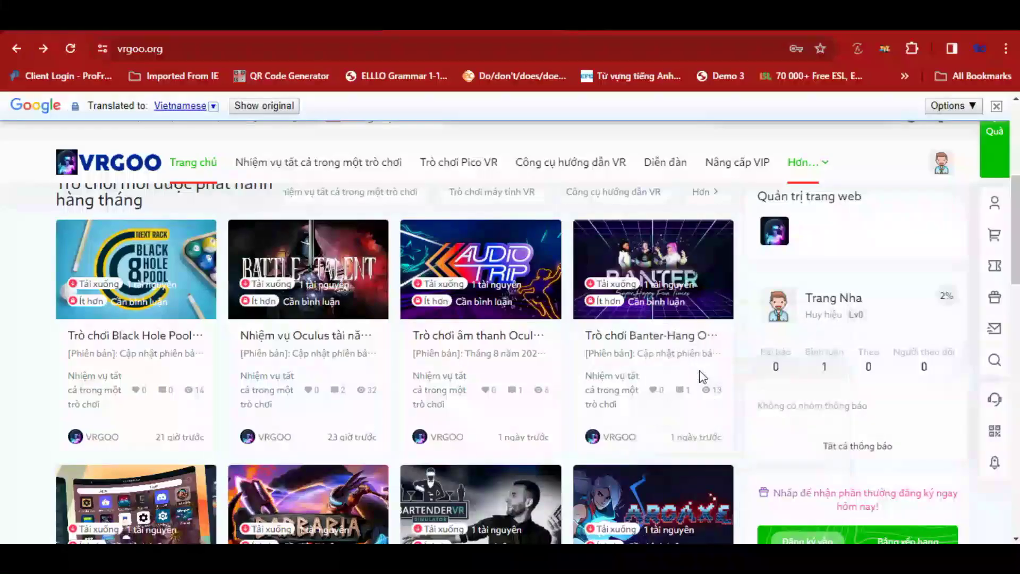
# Open the Banter-Hang Out game article and jump to its comment form.
pyautogui.tripleClick(649, 340)
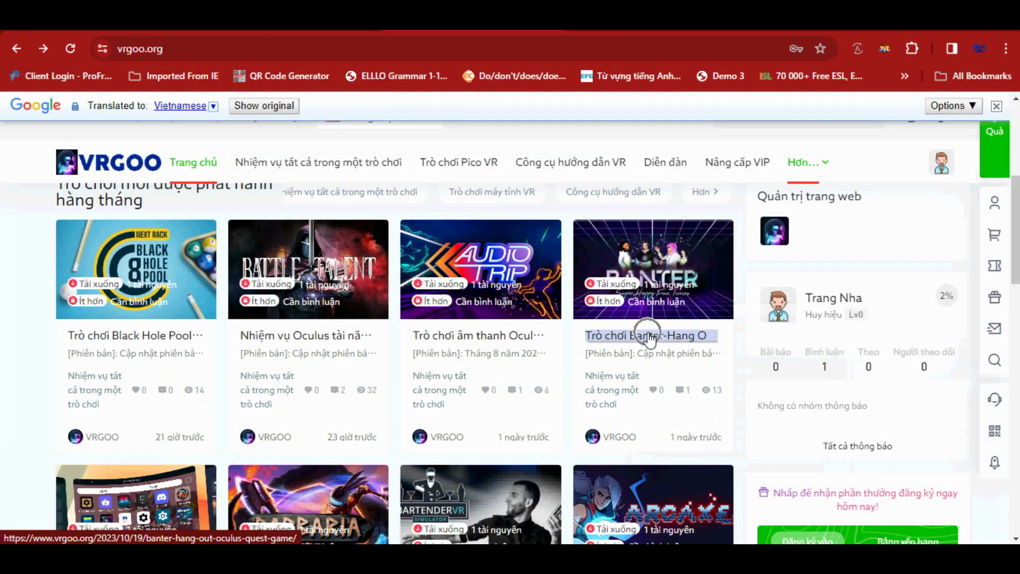
pyautogui.click(649, 340)
pyautogui.scroll(-5, 373, 391)
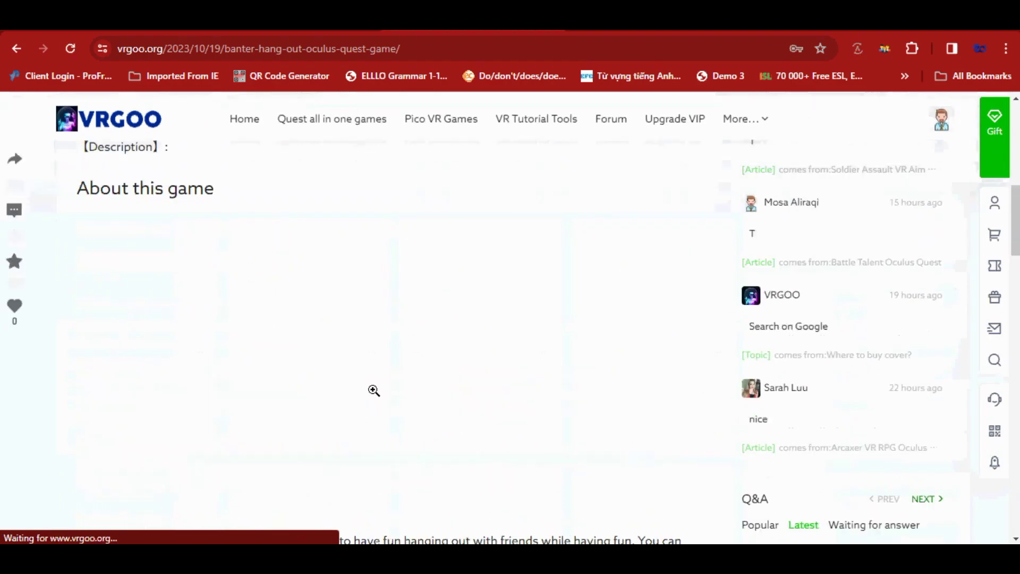
pyautogui.scroll(-3, 373, 391)
pyautogui.scroll(-5, 380, 382)
pyautogui.scroll(-5, 380, 383)
pyautogui.scroll(-5, 382, 376)
pyautogui.scroll(-5, 381, 376)
pyautogui.scroll(5, 383, 383)
pyautogui.scroll(2, 383, 383)
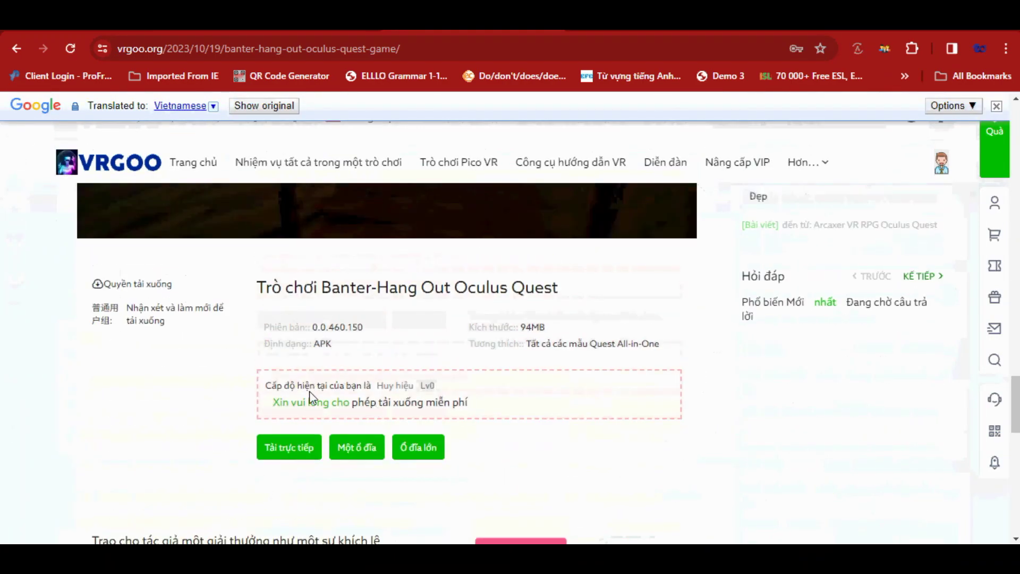
pyautogui.click(312, 404)
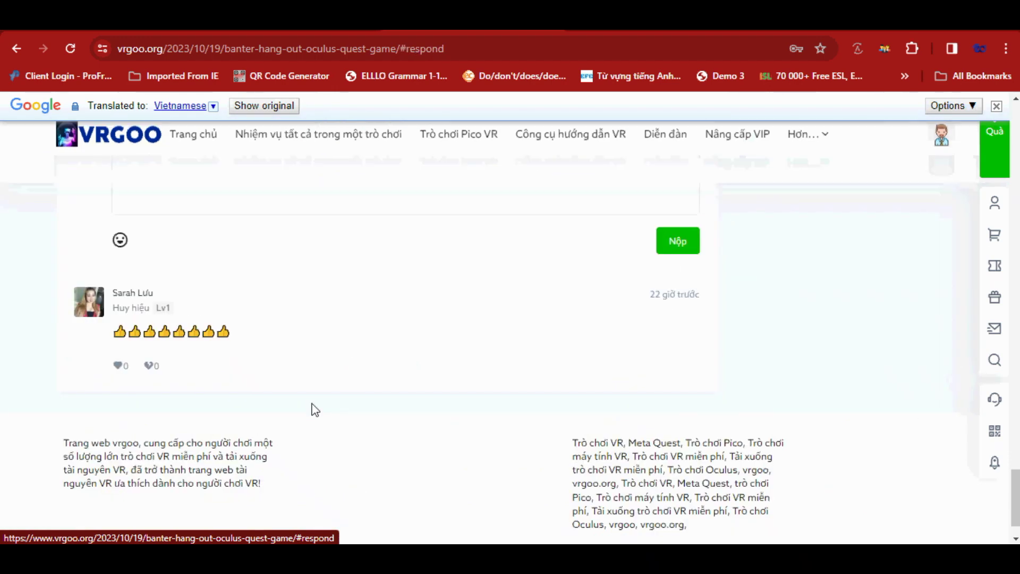
pyautogui.scroll(1, 313, 182)
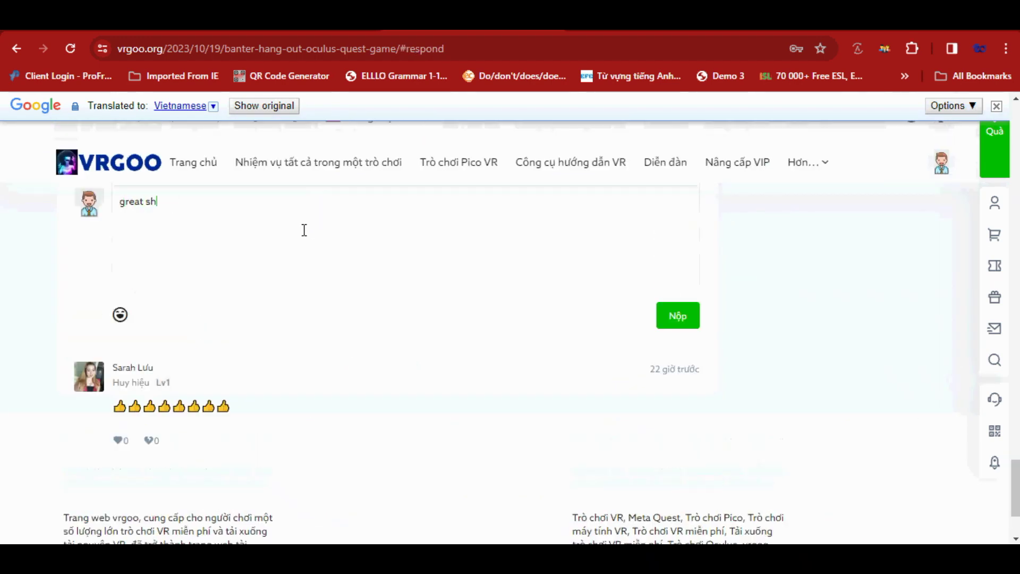
pyautogui.scroll(3, 597, 471)
pyautogui.scroll(-2, 654, 516)
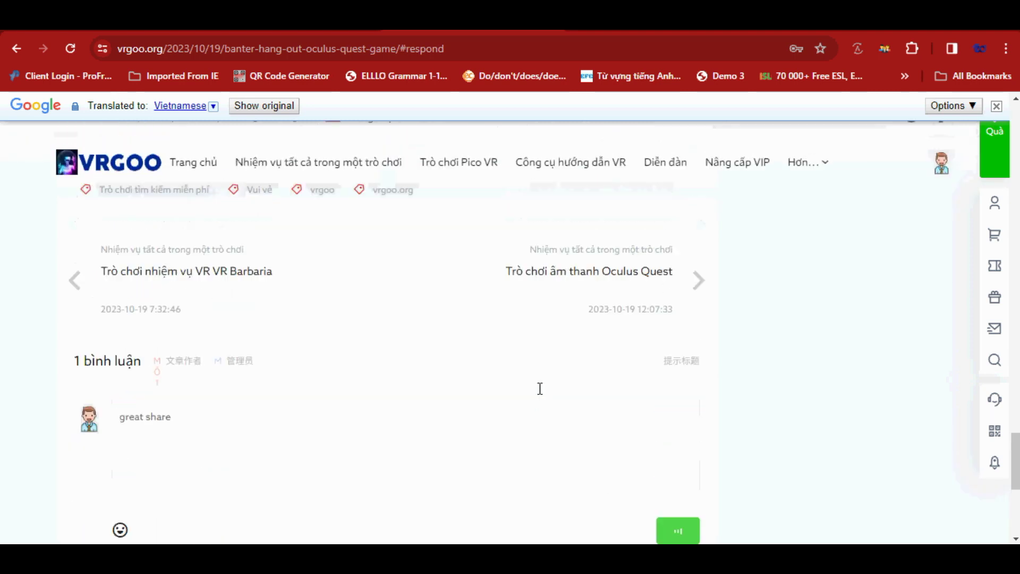
pyautogui.scroll(3, 370, 334)
pyautogui.scroll(3, 364, 331)
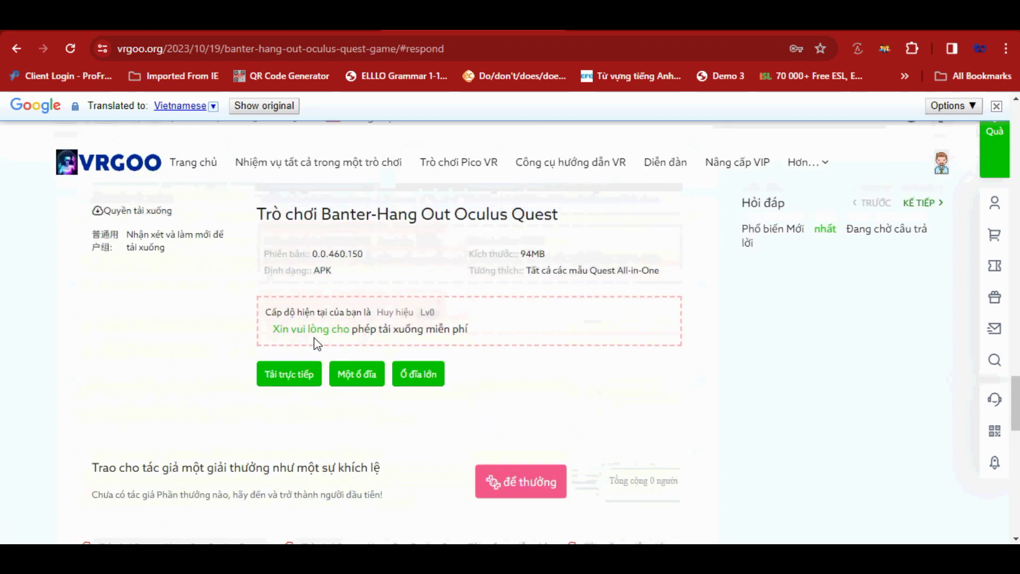
# Reload the Banter page after commenting and dismiss the new-message notification.
pyautogui.click(70, 49)
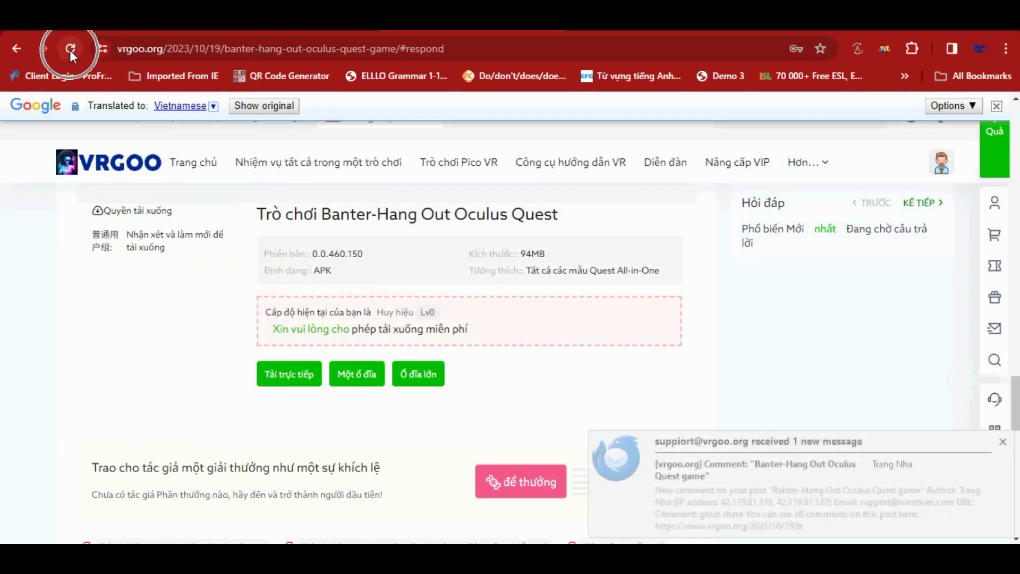
pyautogui.click(1003, 441)
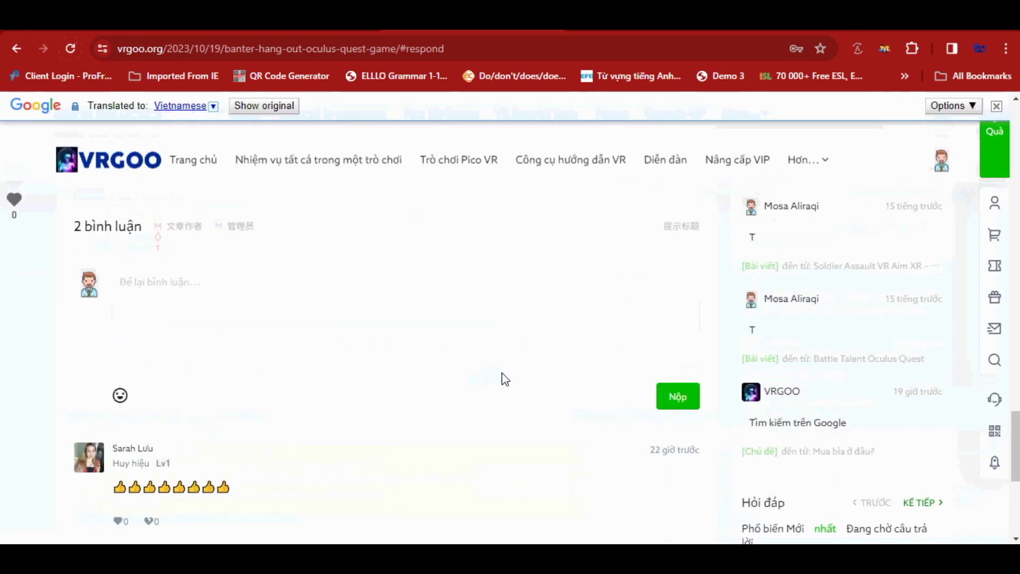
pyautogui.scroll(3, 501, 378)
pyautogui.scroll(3, 501, 378)
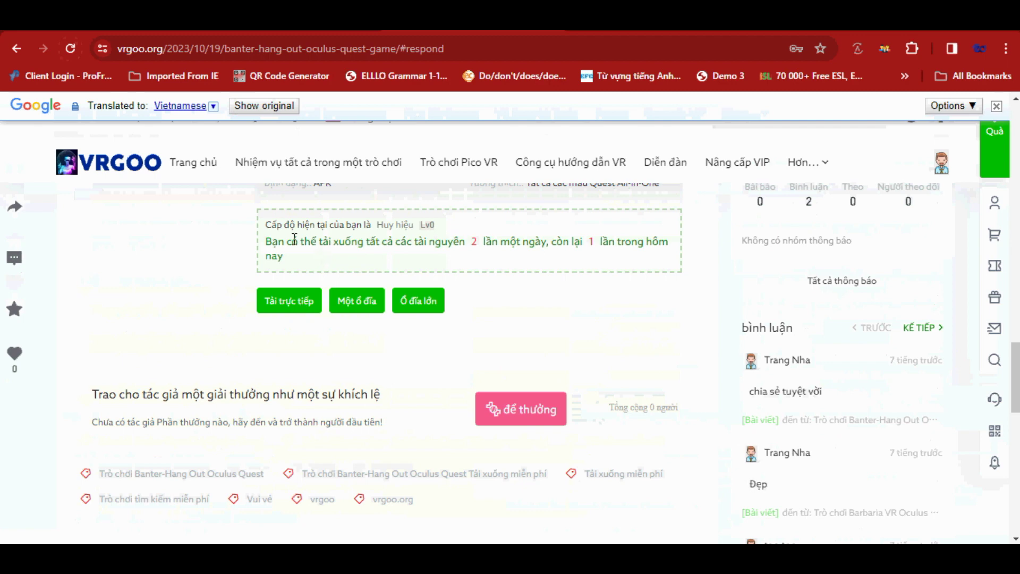
pyautogui.moveTo(263, 224); pyautogui.dragTo(300, 258)
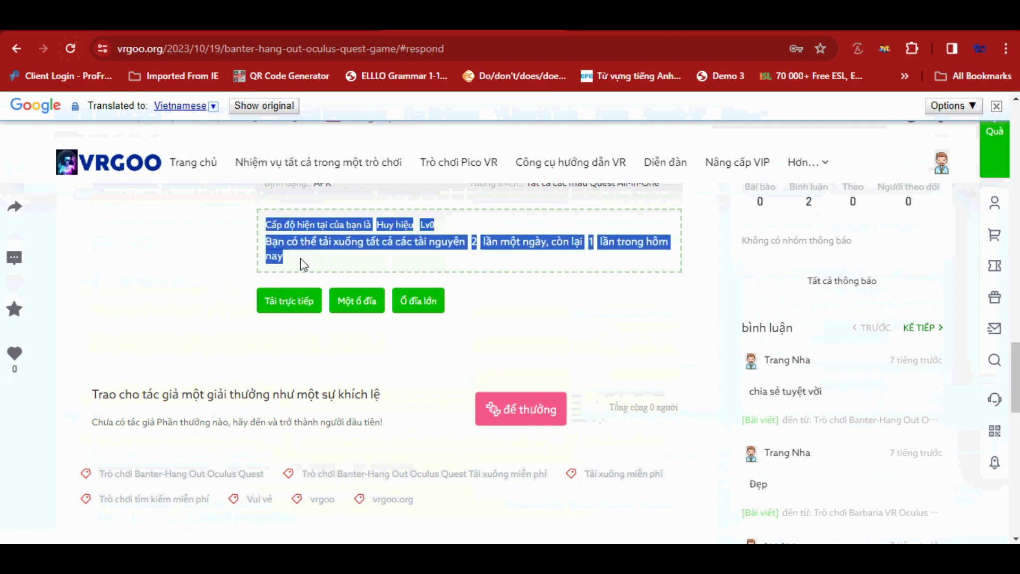
pyautogui.click(243, 301)
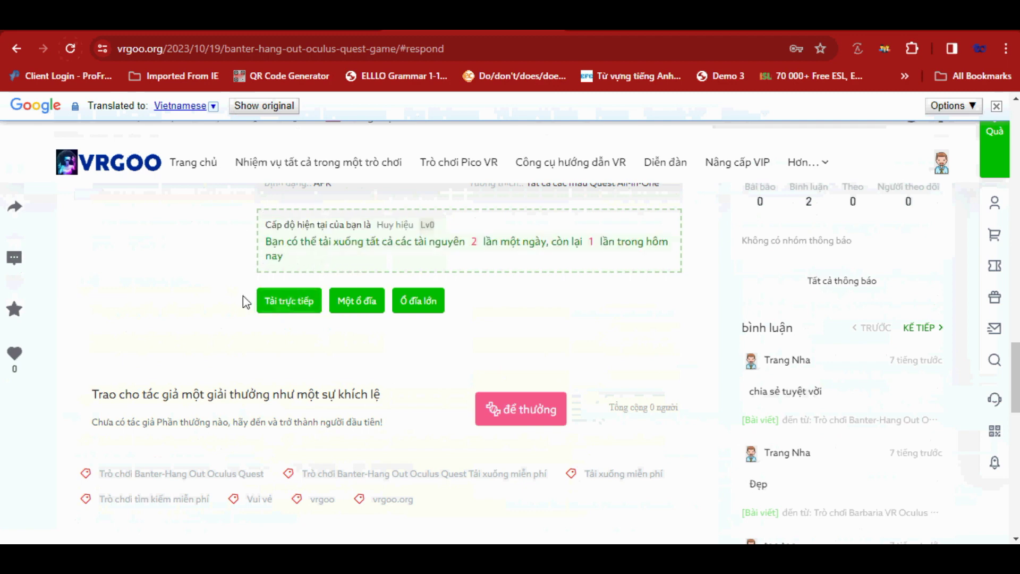
# Start the Banter direct download (Tải trực tiếp) and check Chrome's recent downloads.
pyautogui.click(279, 305)
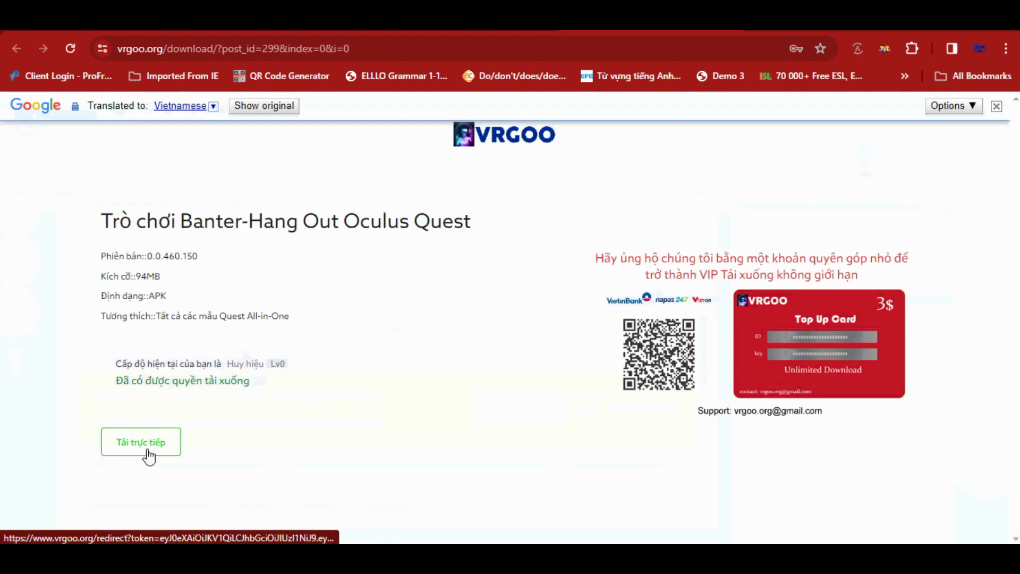
pyautogui.moveTo(592, 267)
pyautogui.mouseDown()
pyautogui.moveTo(648, 341)
pyautogui.moveTo(822, 388)
pyautogui.mouseUp()
pyautogui.click(789, 474)
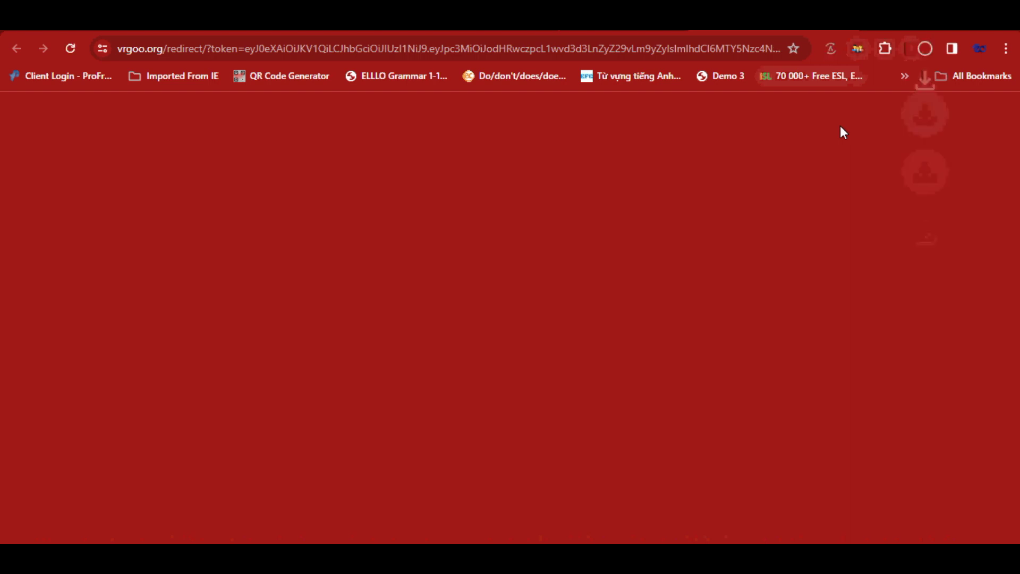
pyautogui.click(925, 48)
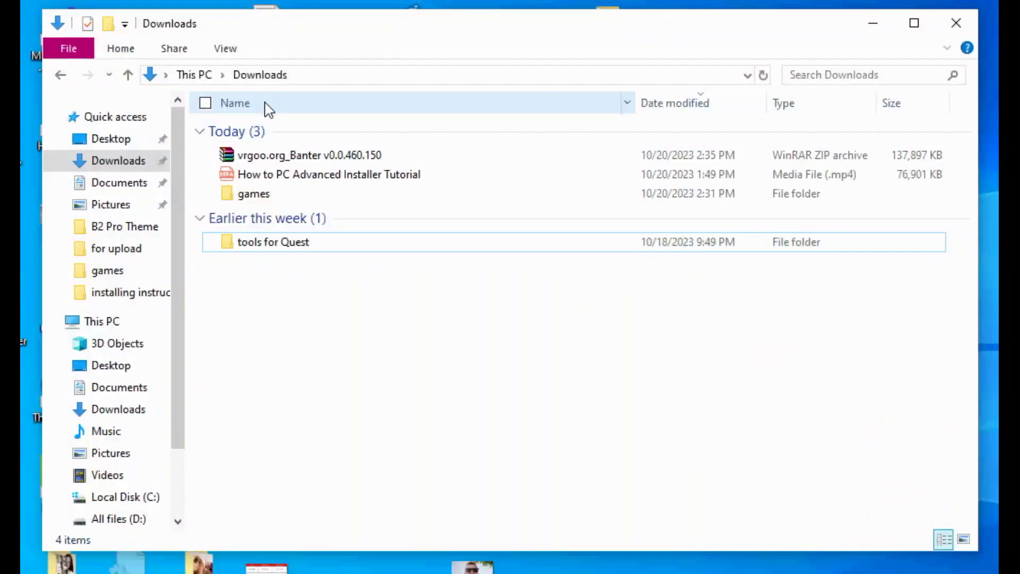
# Extract the Banter zip archive using Extract files.
pyautogui.rightClick(273, 159)
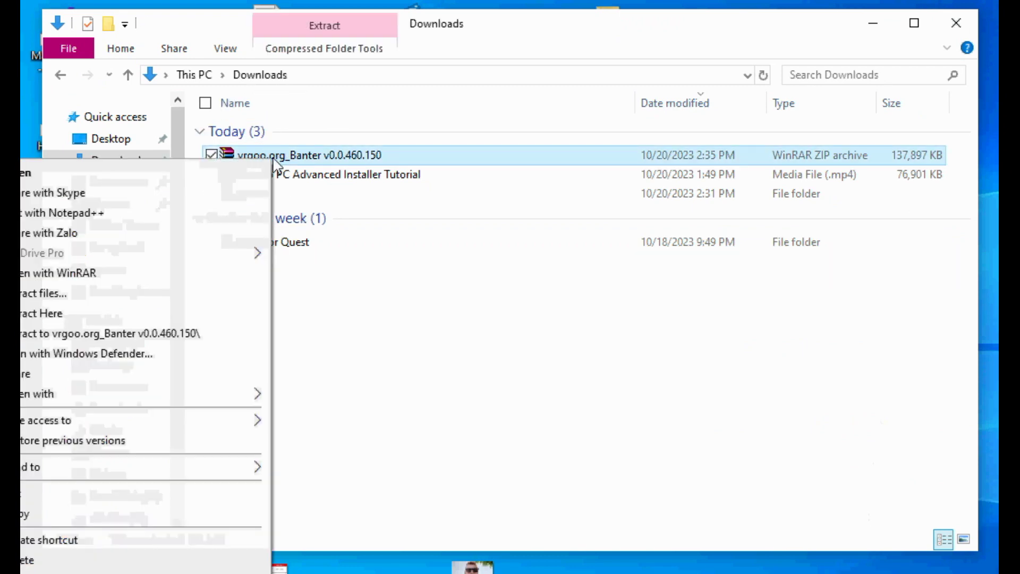
pyautogui.click(165, 293)
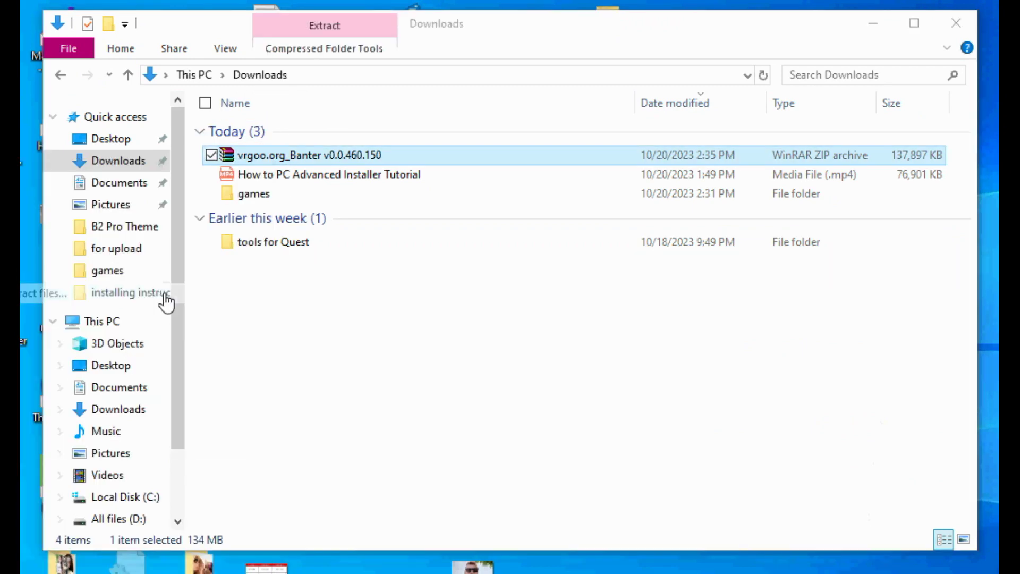
pyautogui.moveTo(561, 42); pyautogui.dragTo(616, 40)
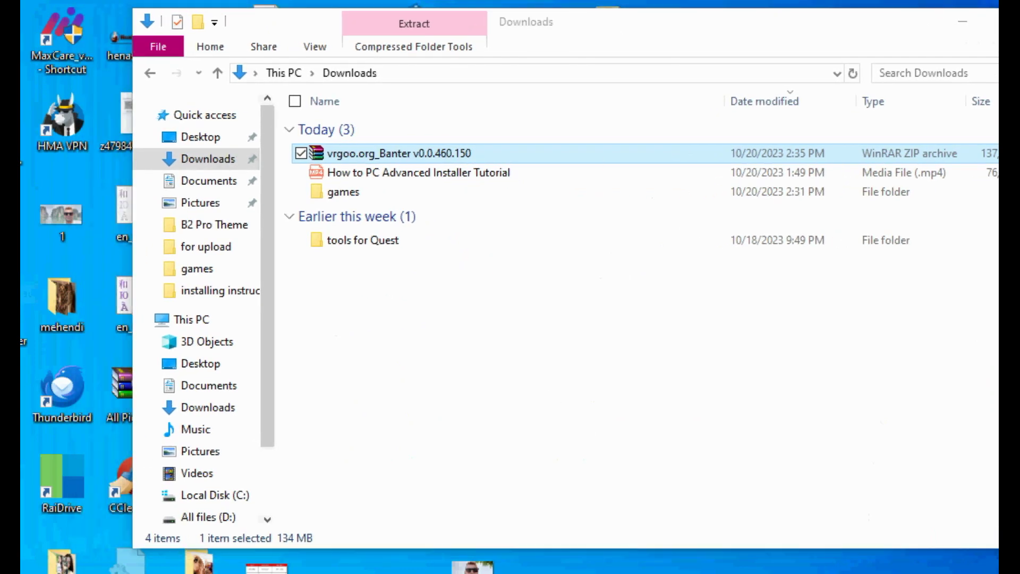
pyautogui.click(565, 528)
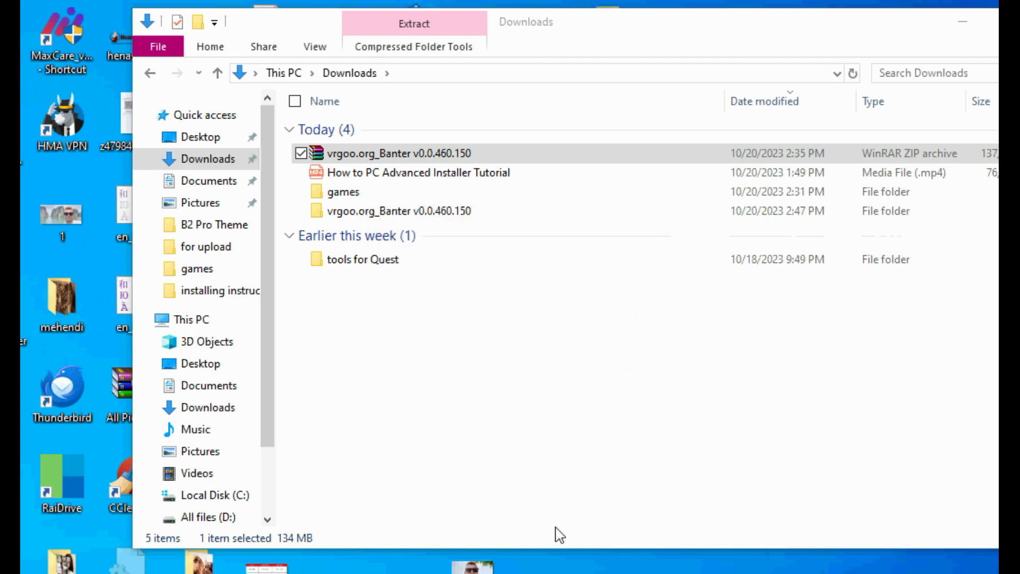
# Open the vrgoo.org_Banter and Banter v0.0.460.150 folders and launch Game Installer.
pyautogui.doubleClick(393, 212)
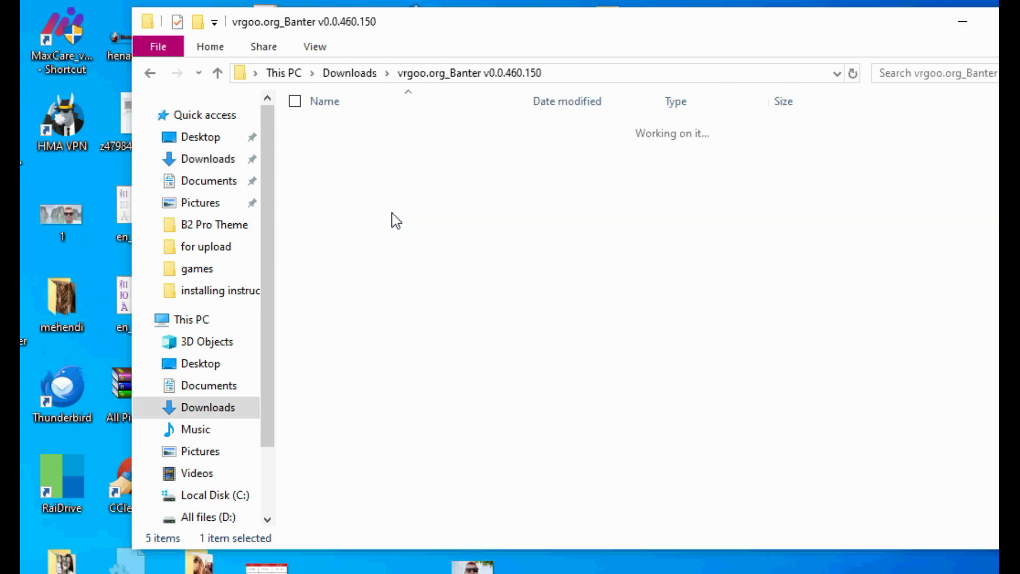
pyautogui.click(371, 136)
pyautogui.doubleClick(372, 136)
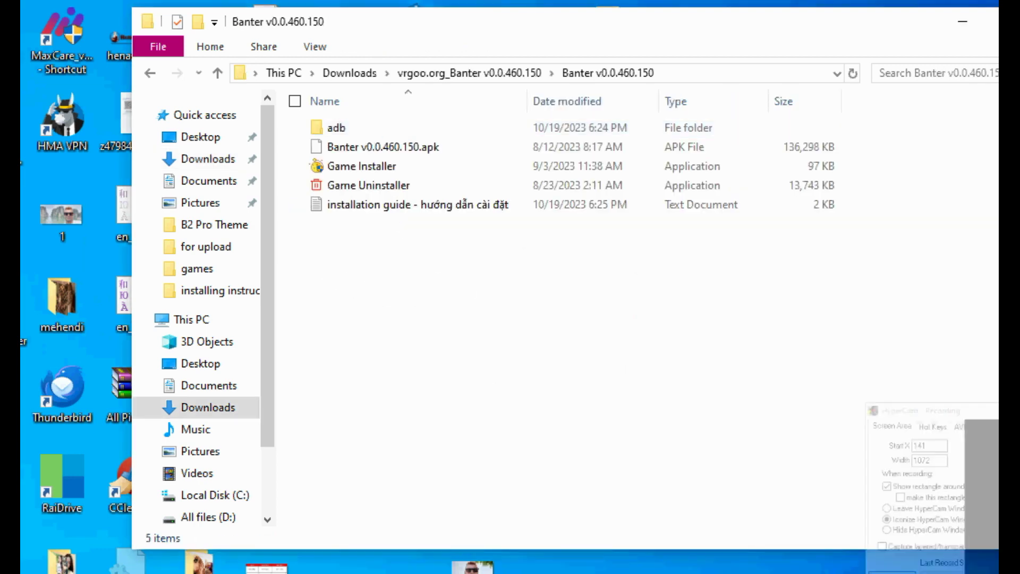
pyautogui.click(354, 175)
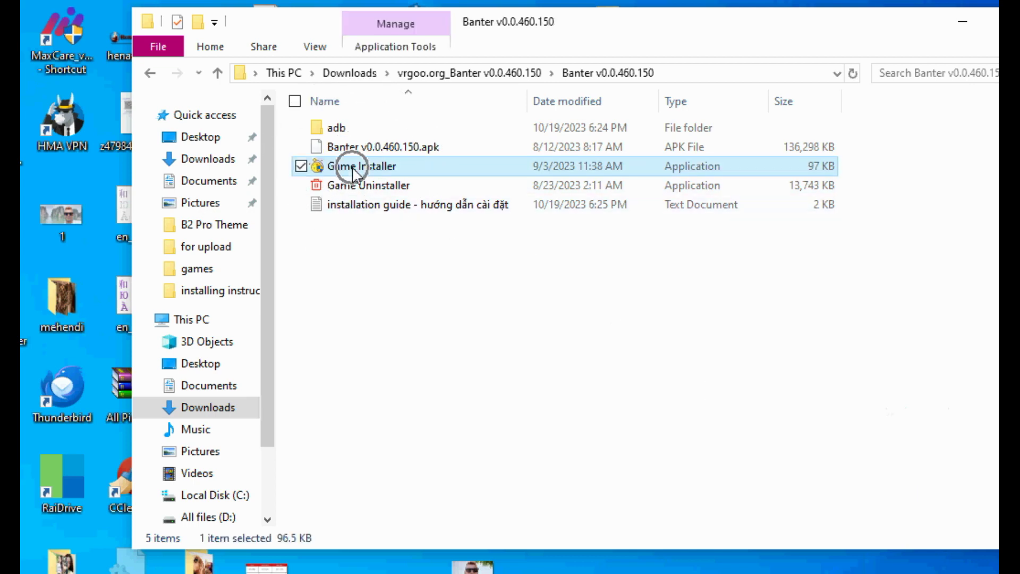
pyautogui.rightClick(391, 171)
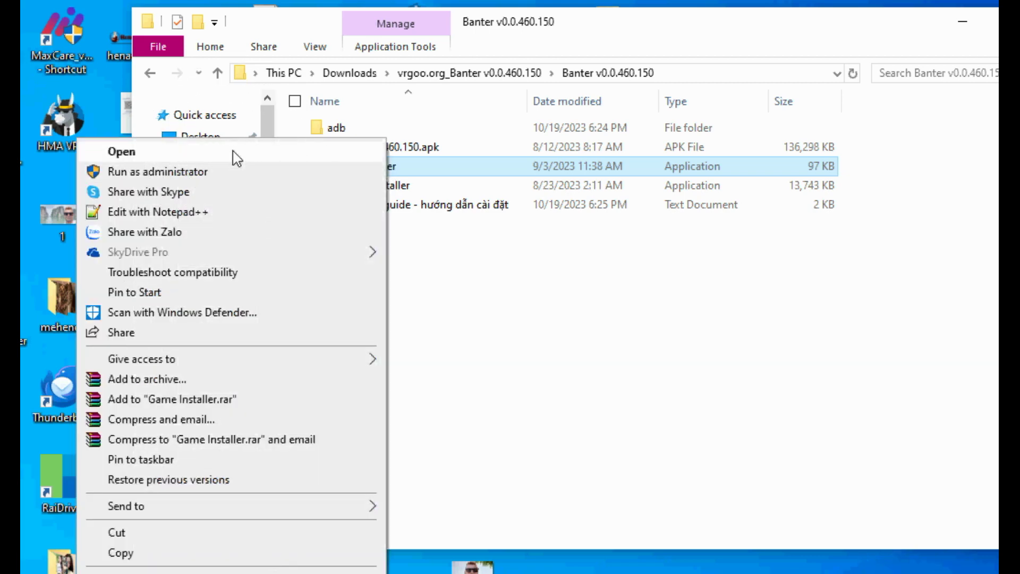
pyautogui.click(234, 152)
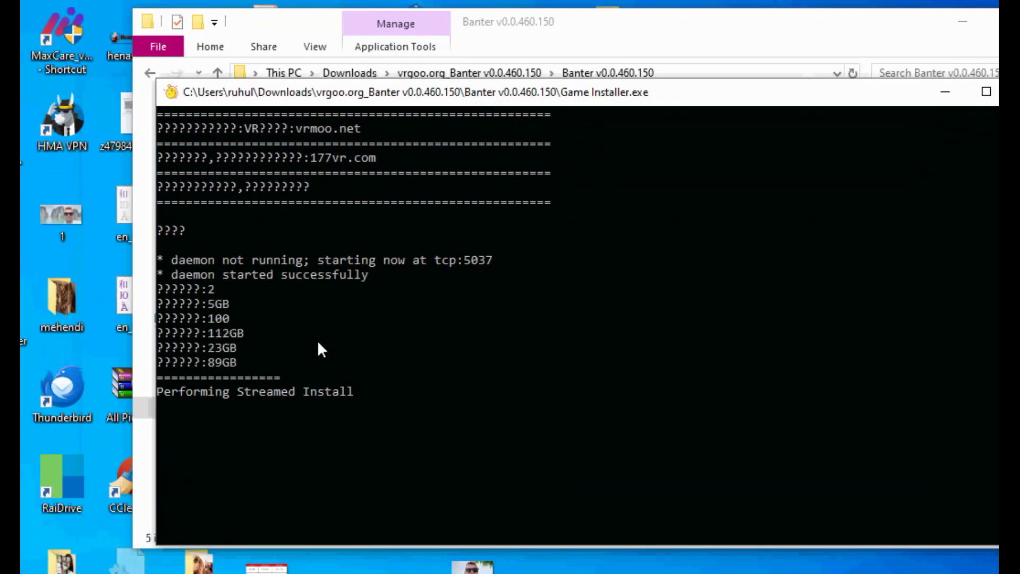
# Let Game Installer install Banter v0.0.460.150.apk, un-pausing the console with Escape.
pyautogui.click(428, 403)
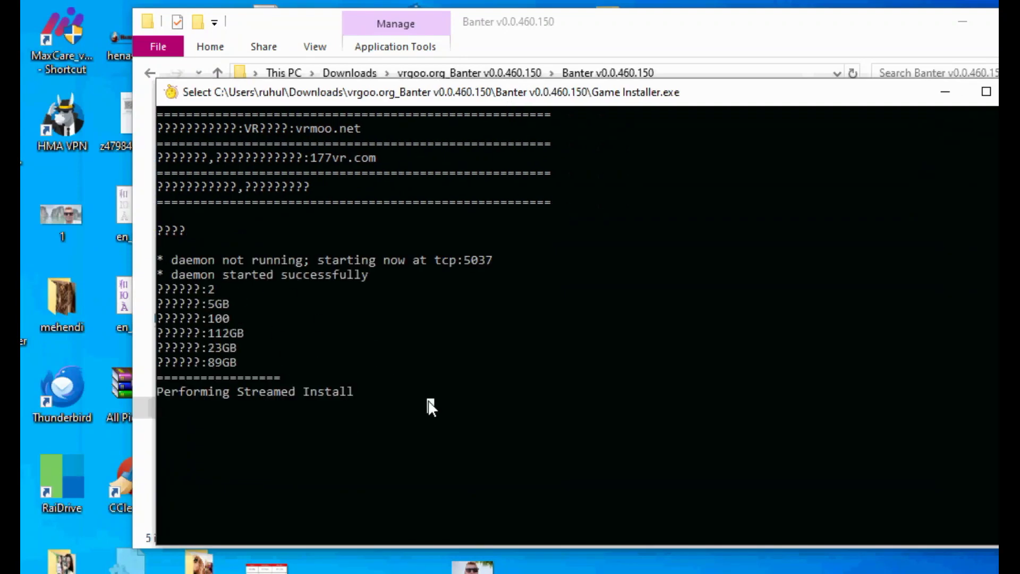
pyautogui.press('Escape')
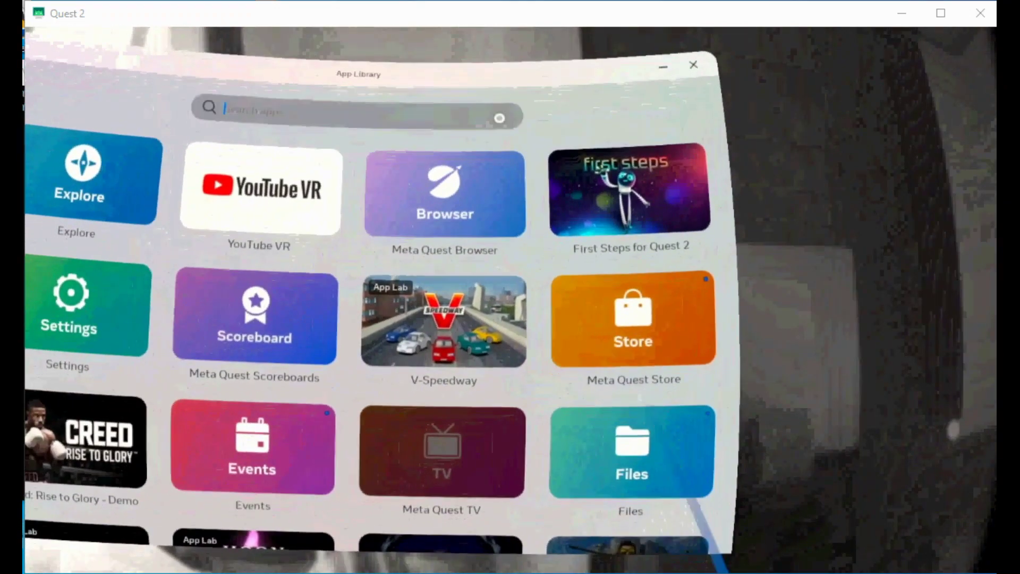
# Switch the App Library to its full app list and open the category filter.
pyautogui.click(497, 115)
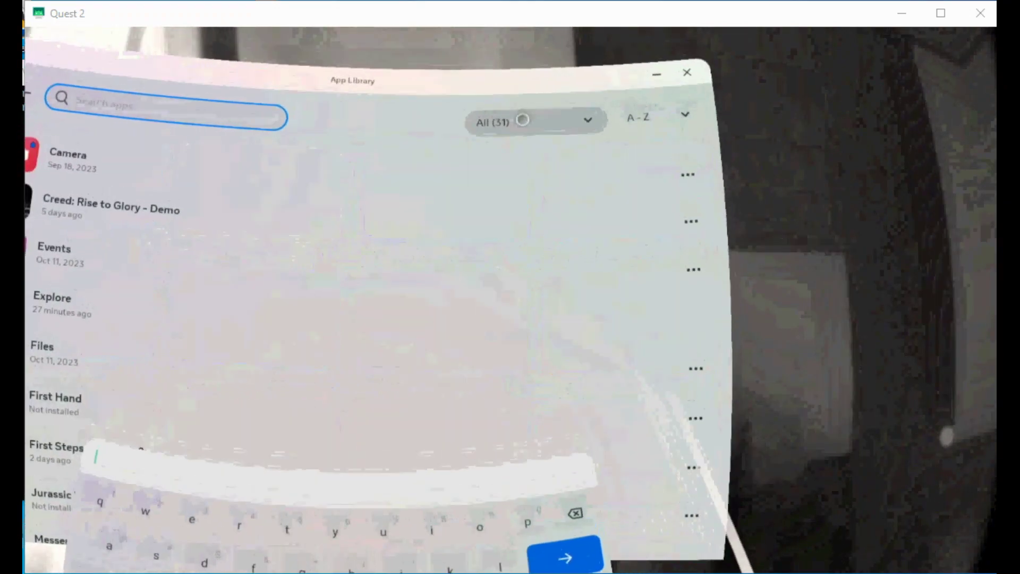
pyautogui.click(488, 102)
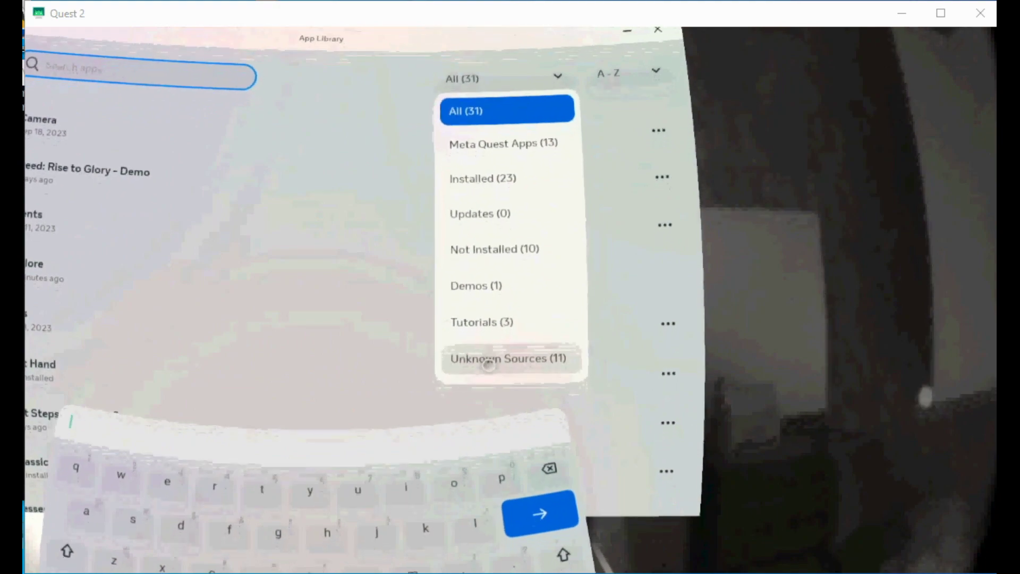